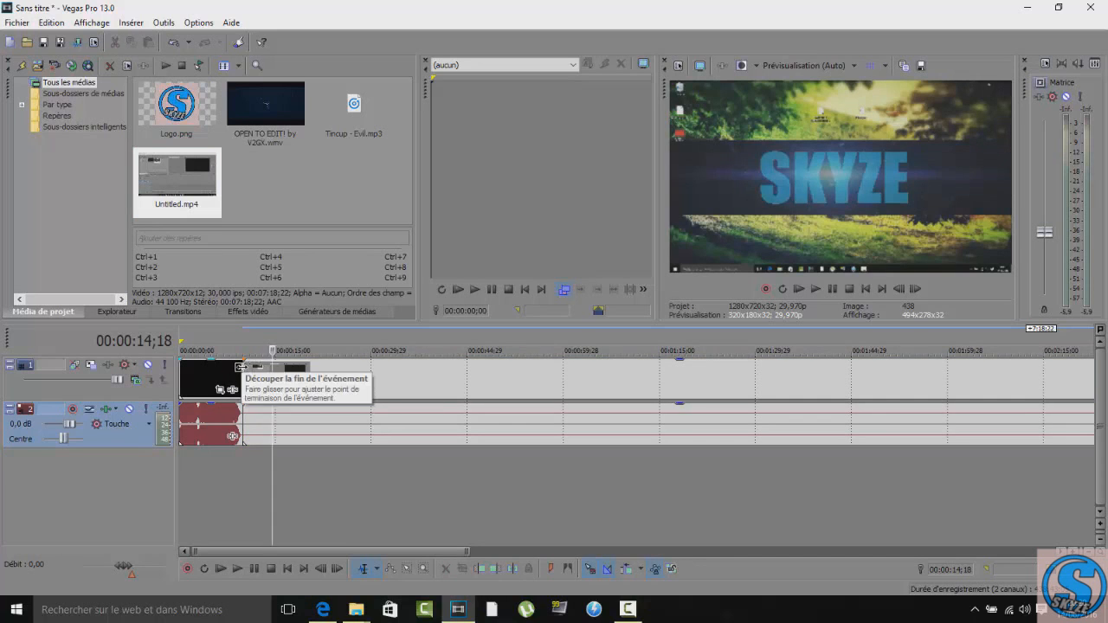
Play a short stretch of the timeline, return to the project start and insert a new video track.
click(816, 288)
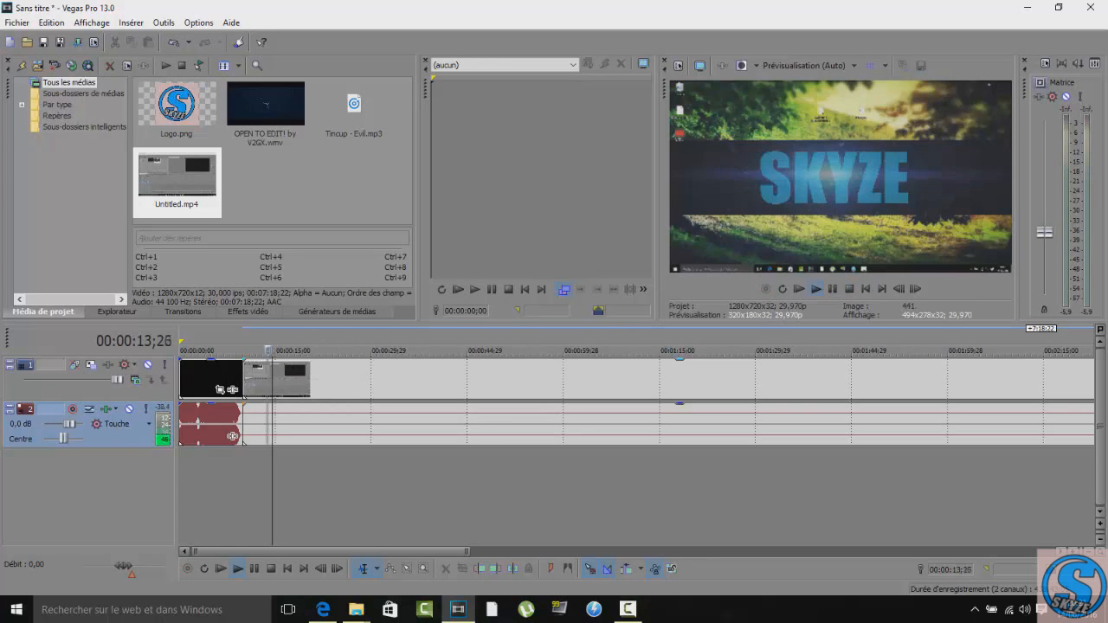
click(866, 289)
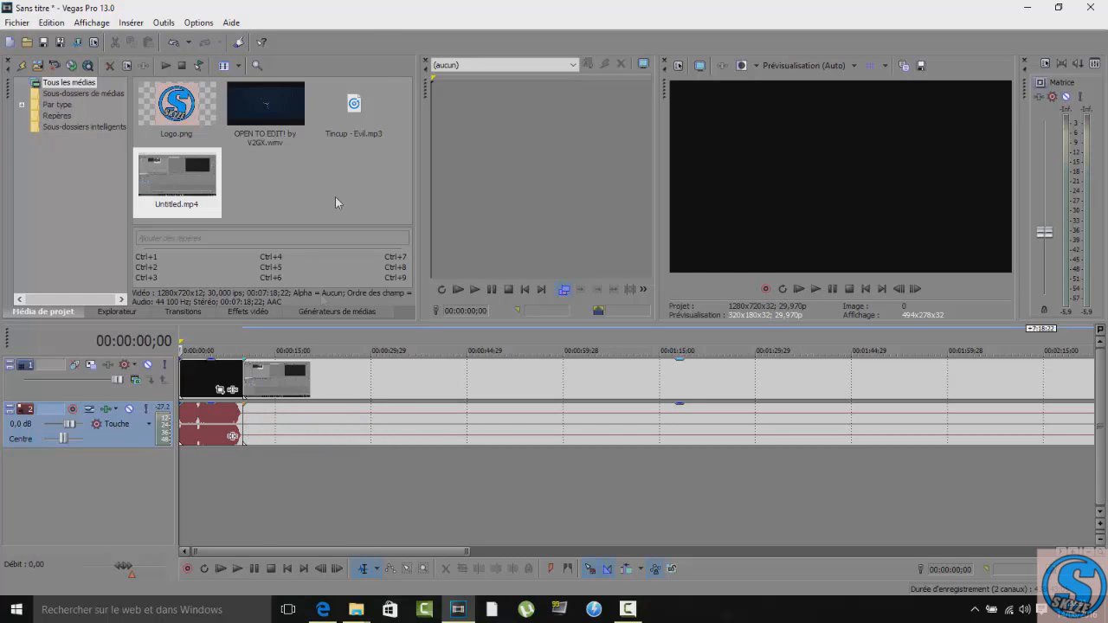
right_click(77, 518)
click(113, 537)
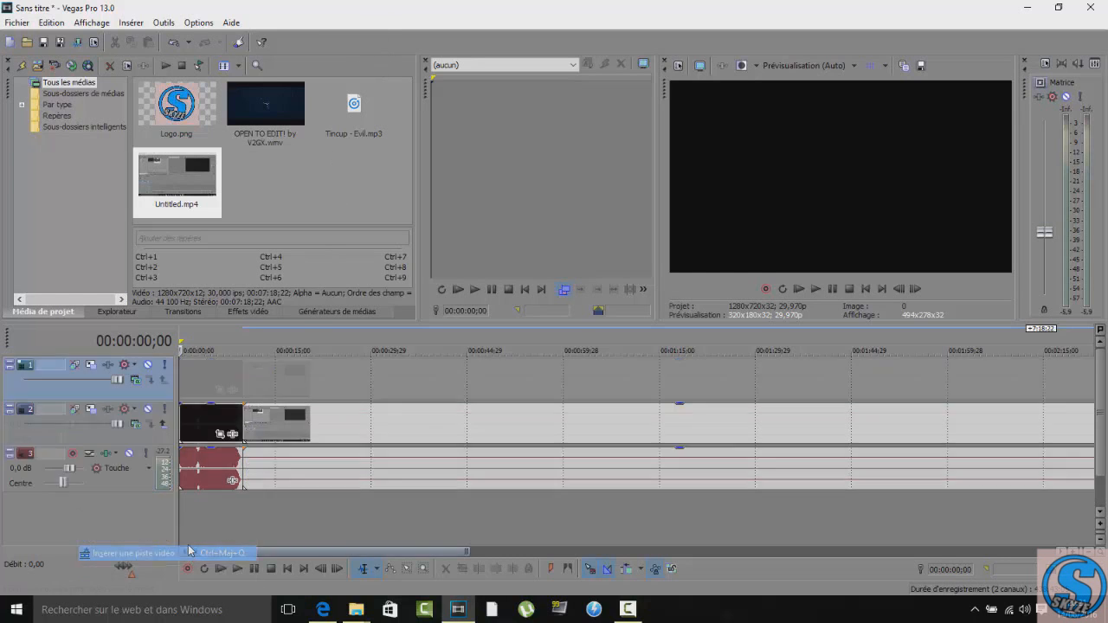
Place Tincup - Evil.mp3 on its own audio track, aligned with the start of the Untitled.mp4 clip.
drag(369, 93, 319, 269)
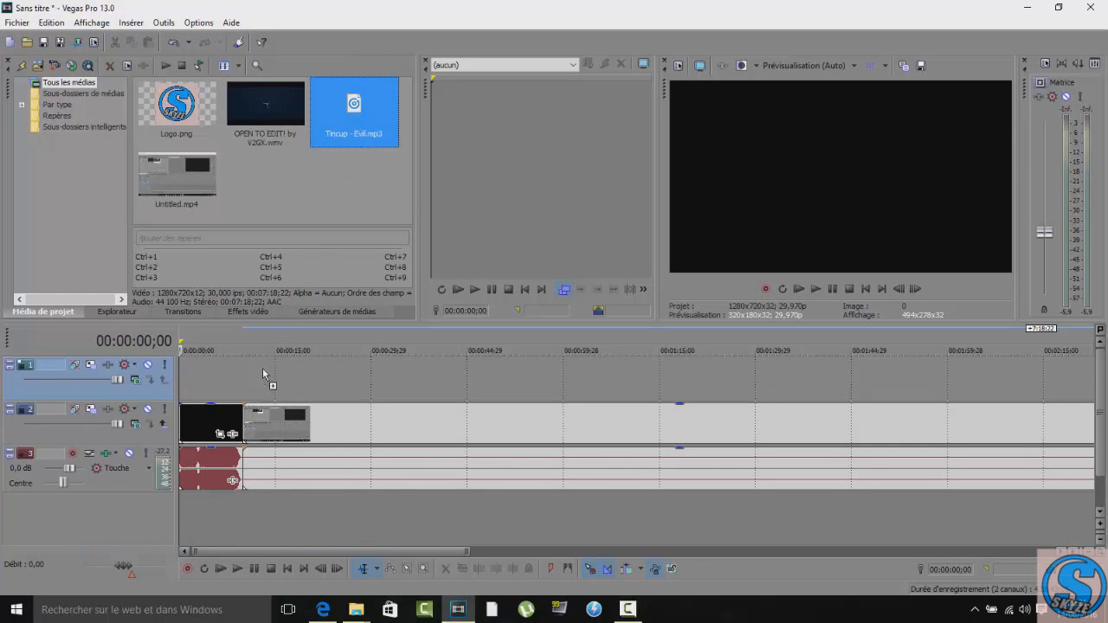
drag(263, 368, 269, 376)
mouse_move(309, 425)
mouse_down()
mouse_move(244, 426)
mouse_move(310, 434)
mouse_up()
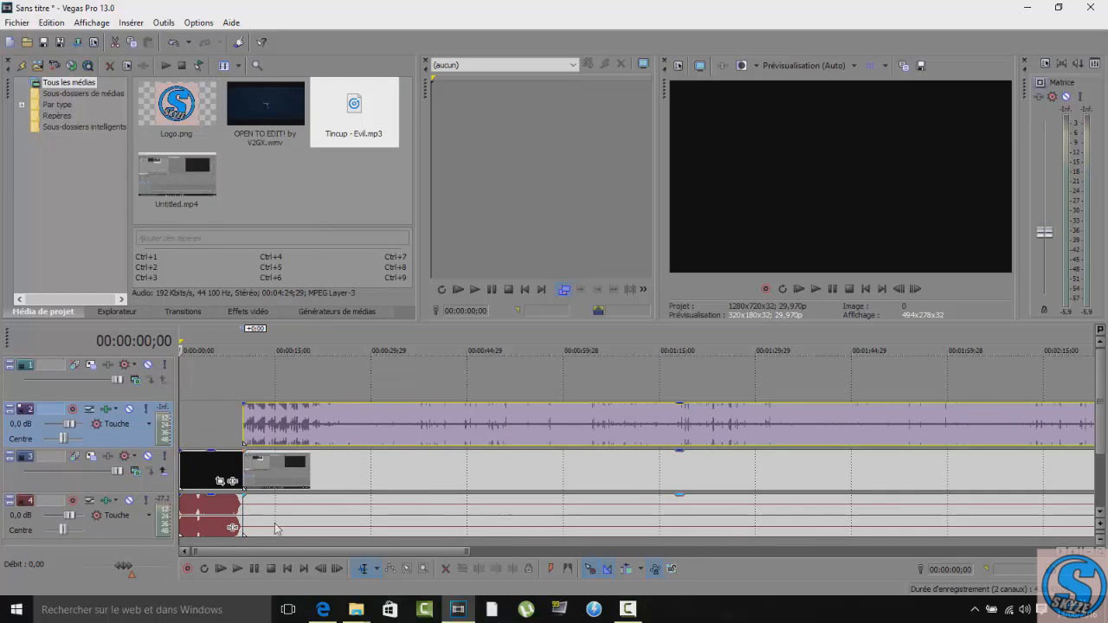
Trim the start of the Untitled.mp4 clip at 00:00:30;04 and move it back against the end of the intro clip.
click(295, 513)
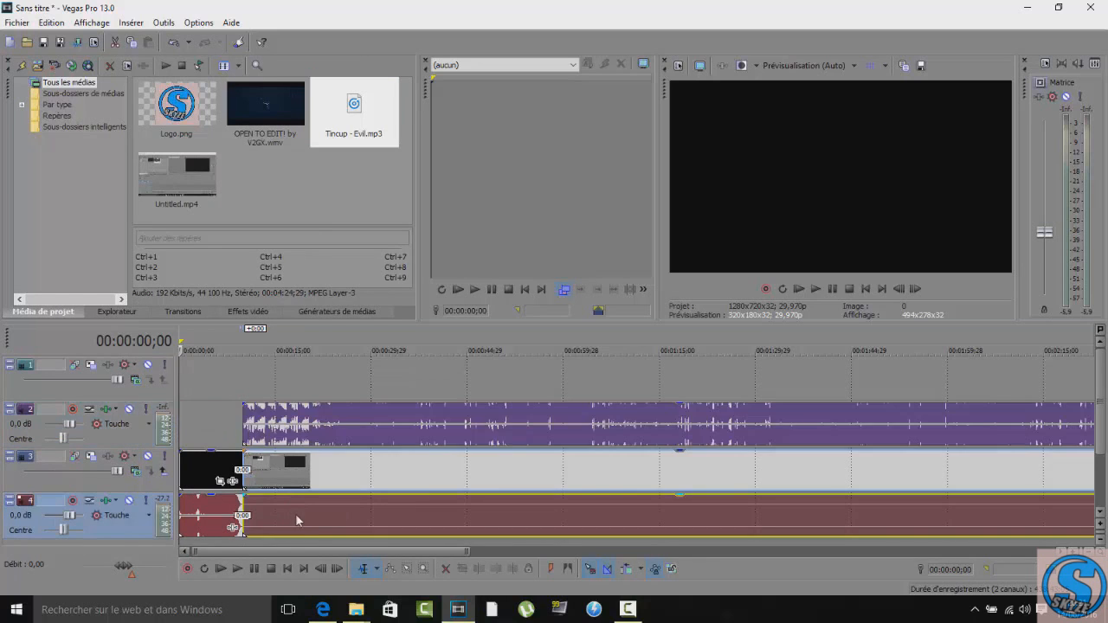
click(372, 526)
right_click(372, 515)
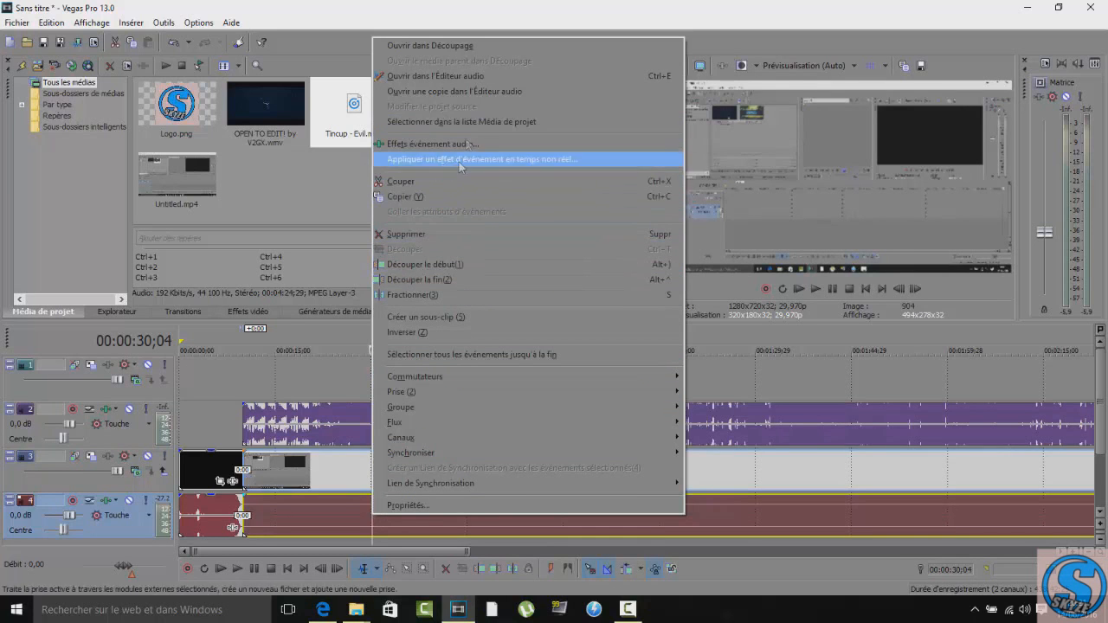
click(459, 265)
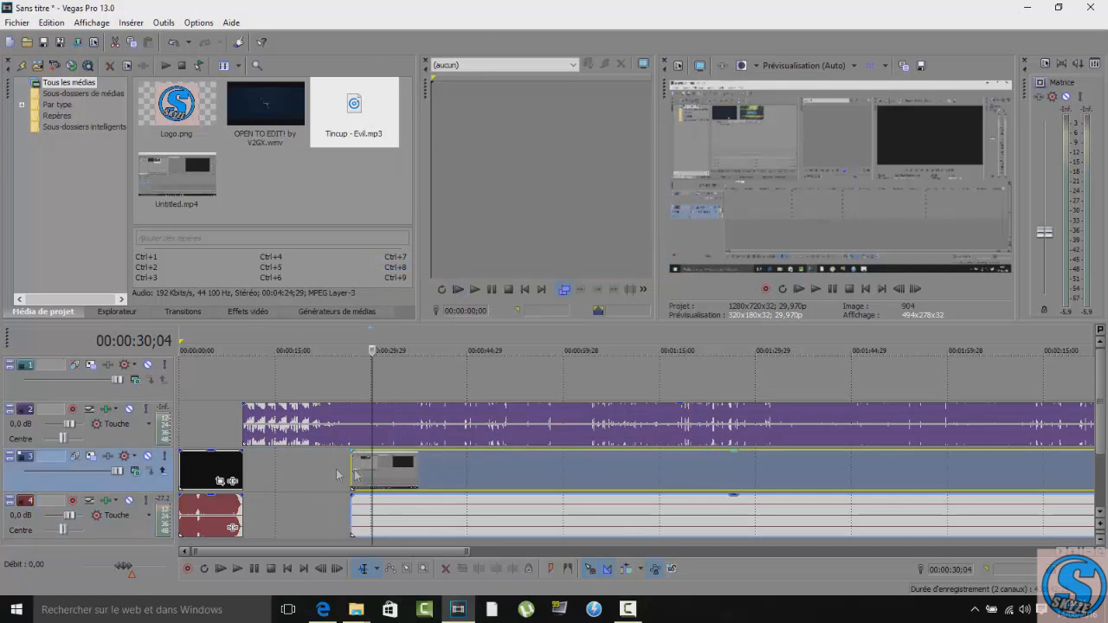
drag(443, 472, 315, 468)
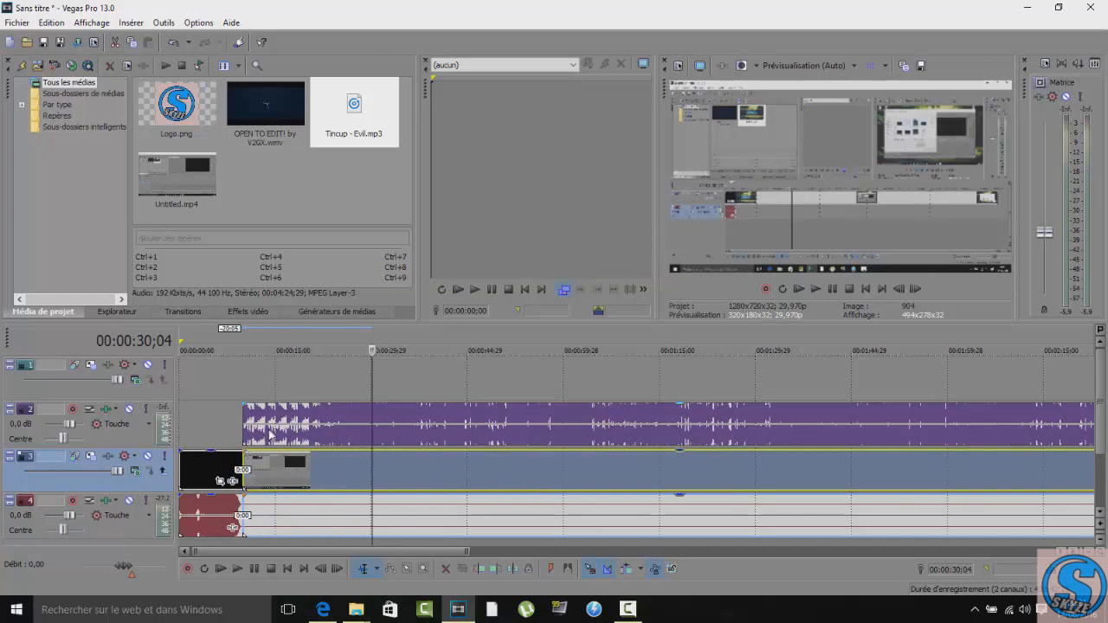
Play the timeline from the start to check the change from the intro to the recording and music, lowering the system volume to 20.
click(273, 433)
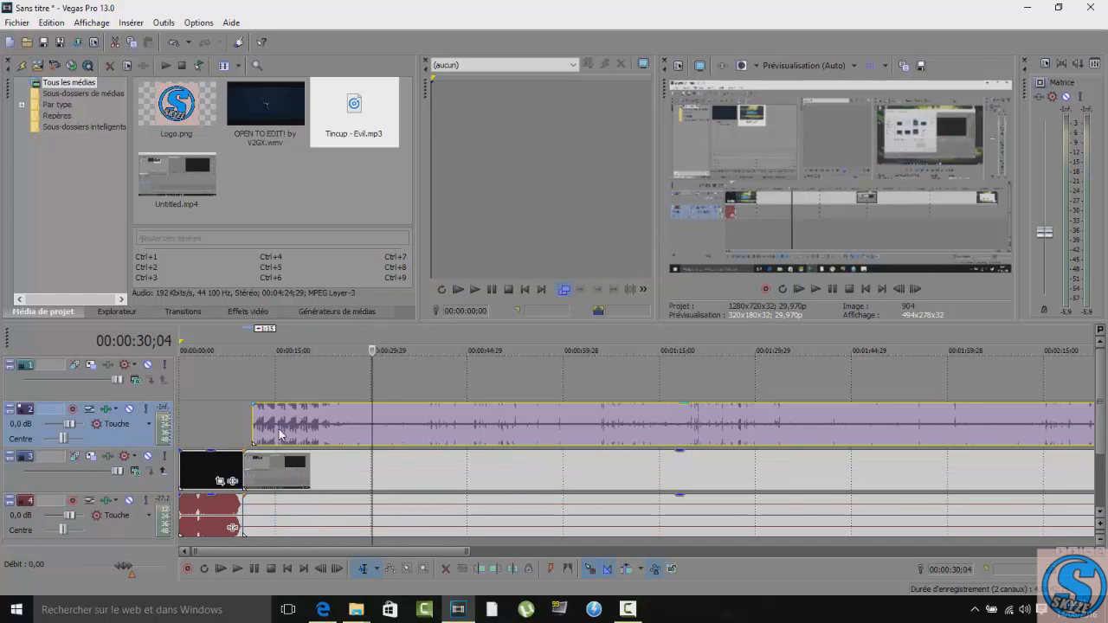
click(865, 290)
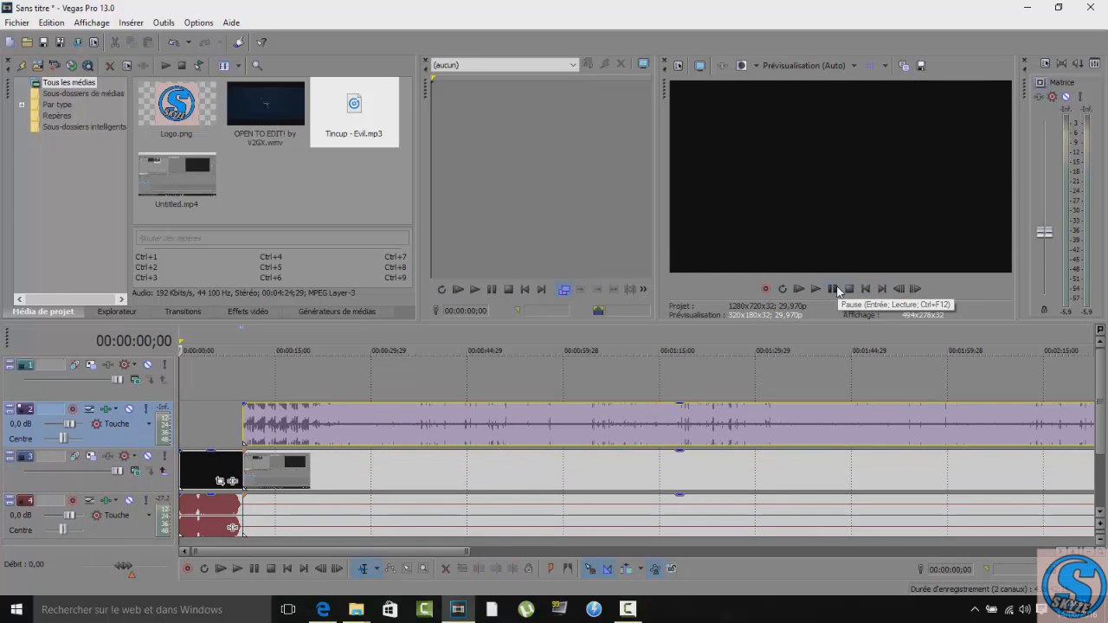
click(834, 289)
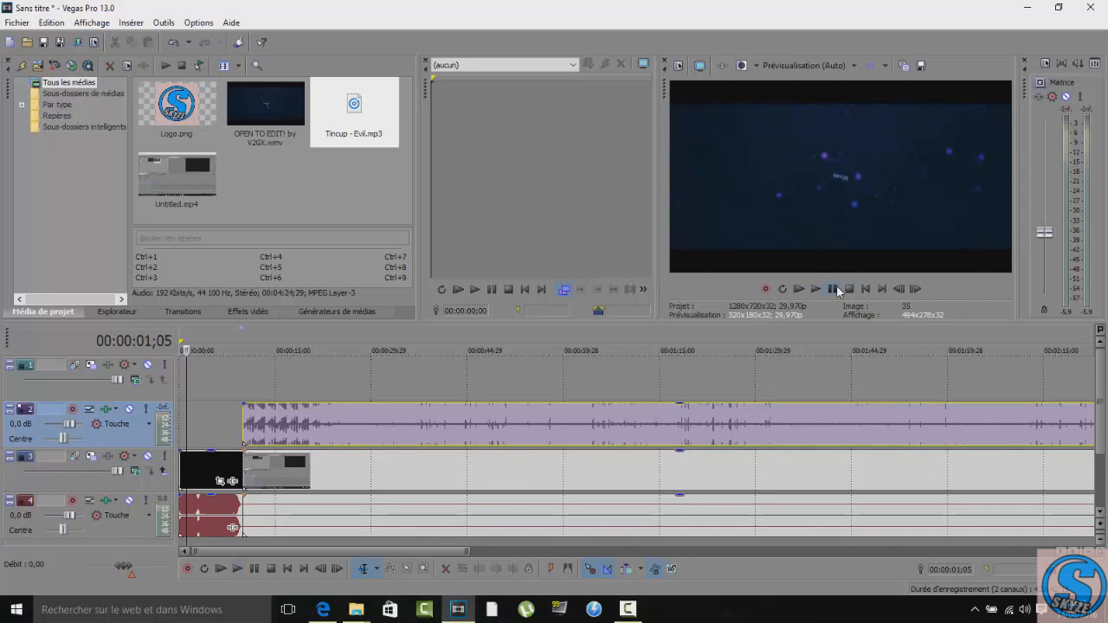
key(XF86AudioLowerVolume)
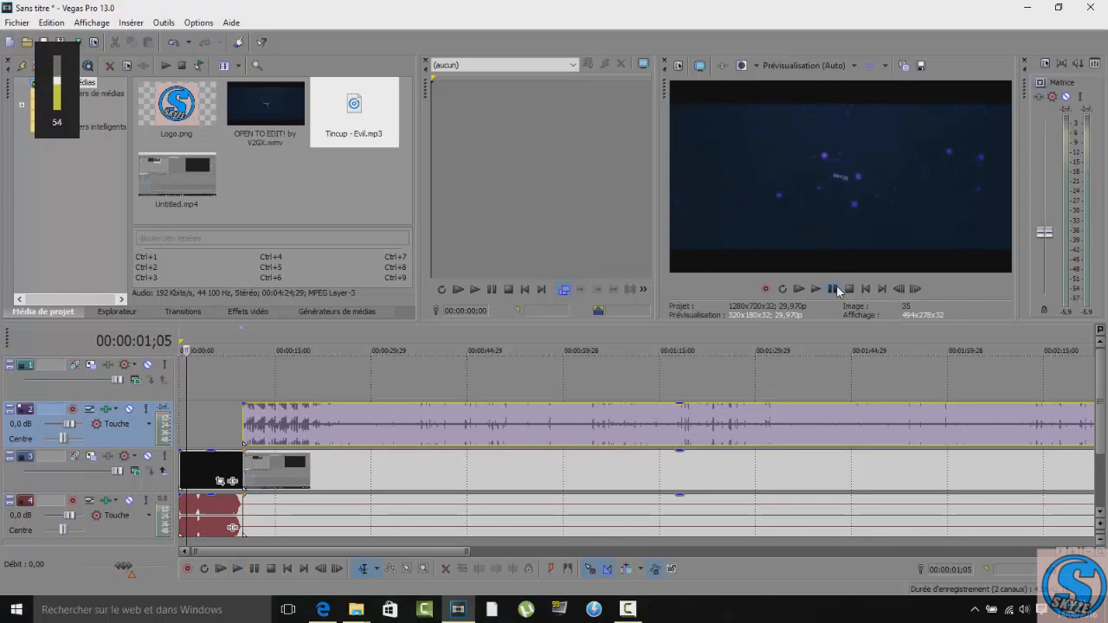
key(XF86AudioLowerVolume)
key(XF86AudioLowerVolume)
key(XF86AudioLowerVolume)
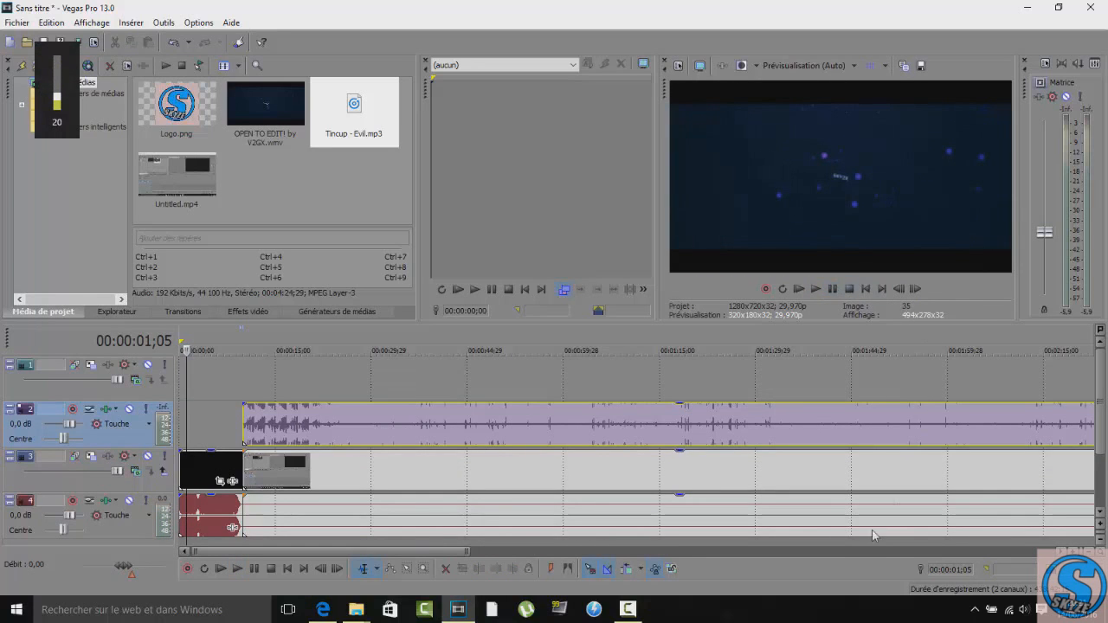
click(831, 289)
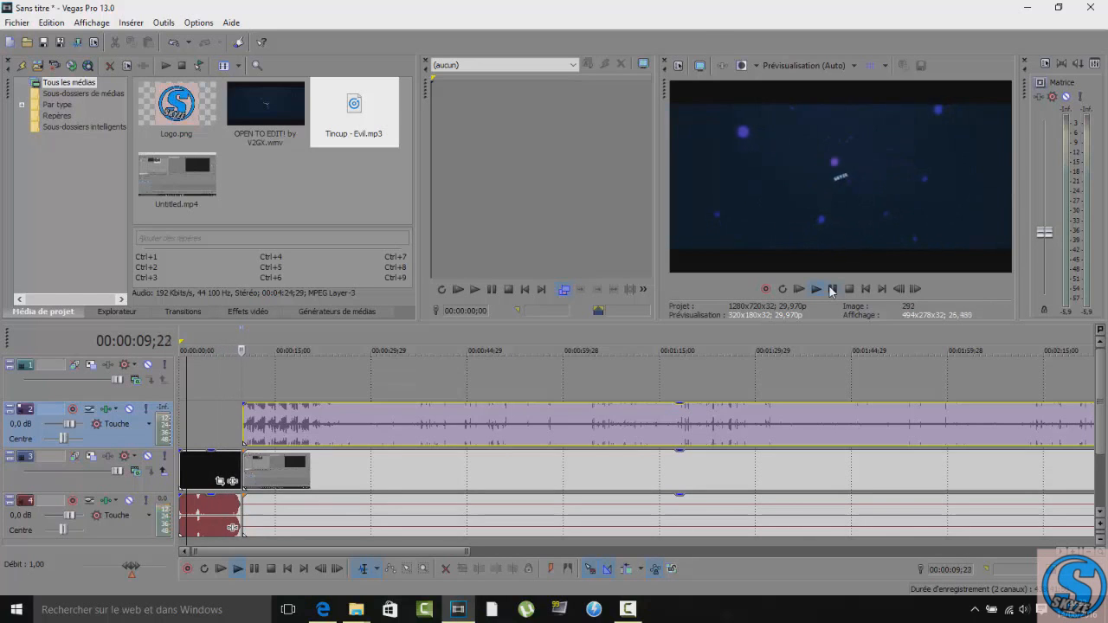
click(832, 289)
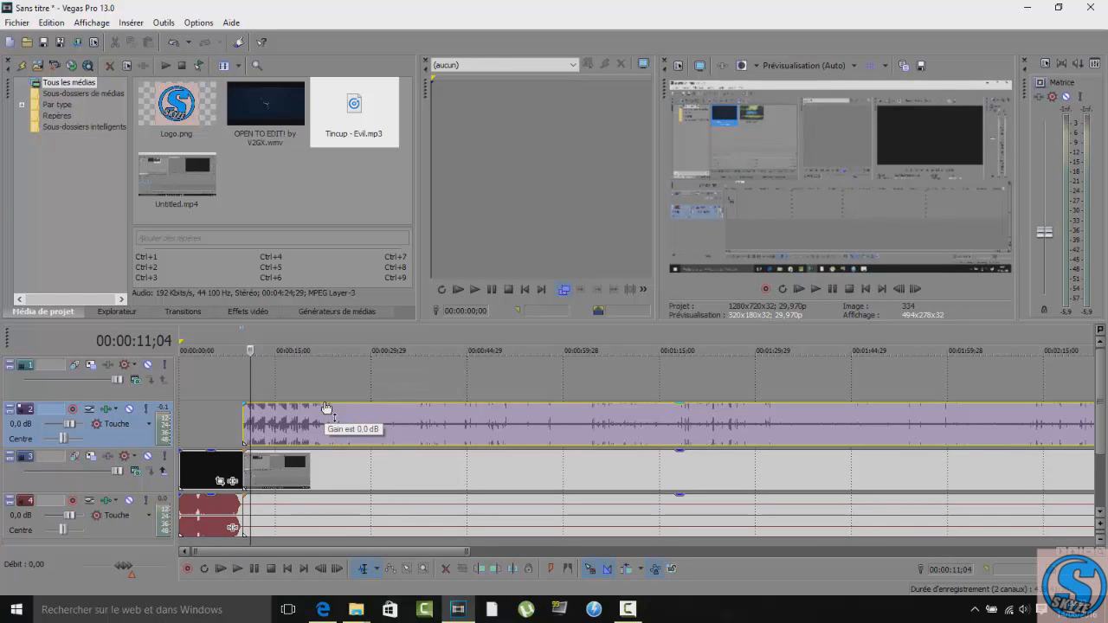
Overlap the recording clip with the intro's end by about 1:25 and move the music to start at that crossfade.
click(321, 476)
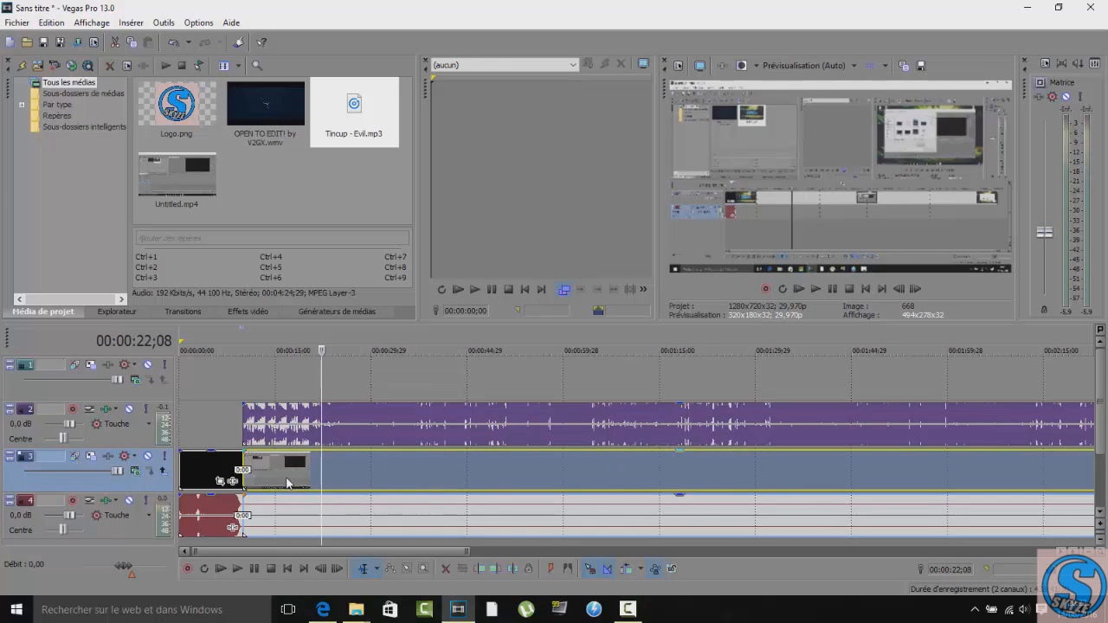
drag(285, 481, 274, 482)
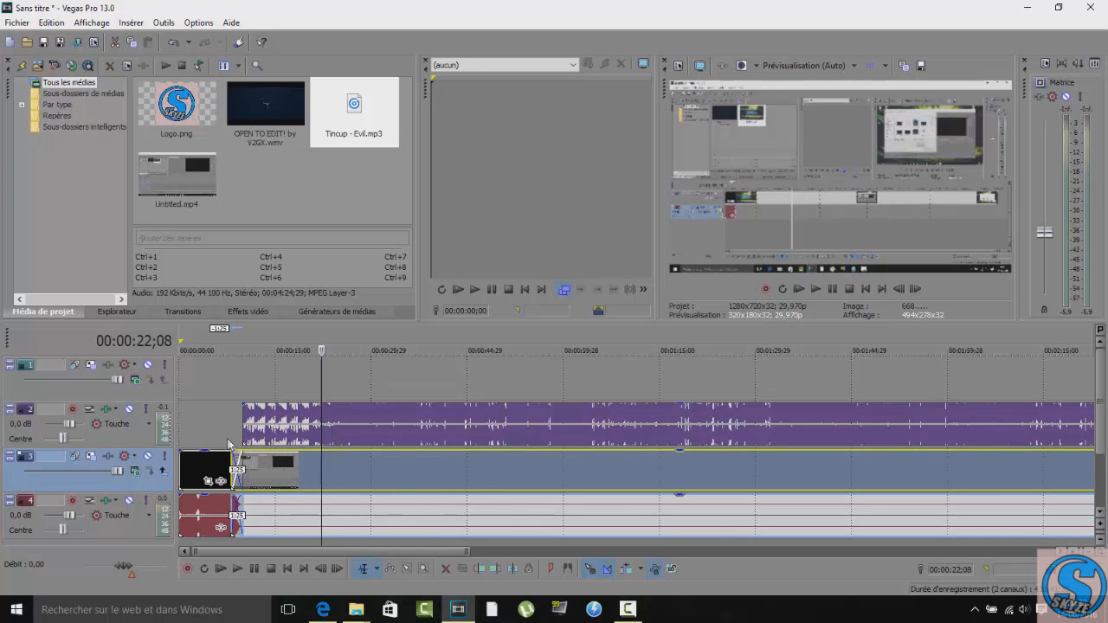
click(227, 441)
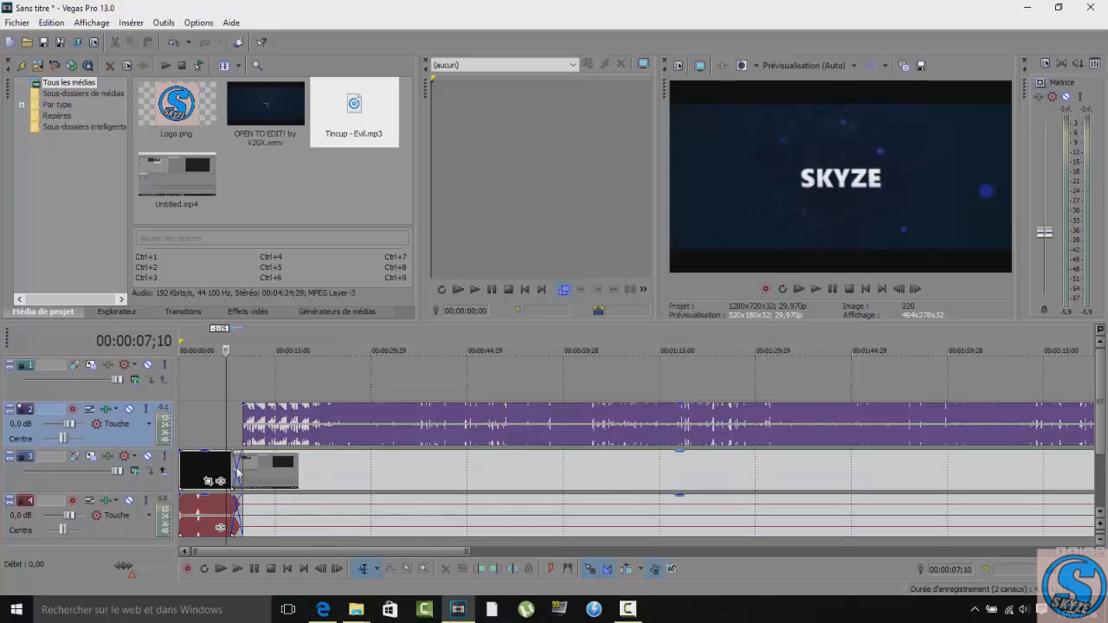
click(200, 419)
drag(282, 420, 271, 419)
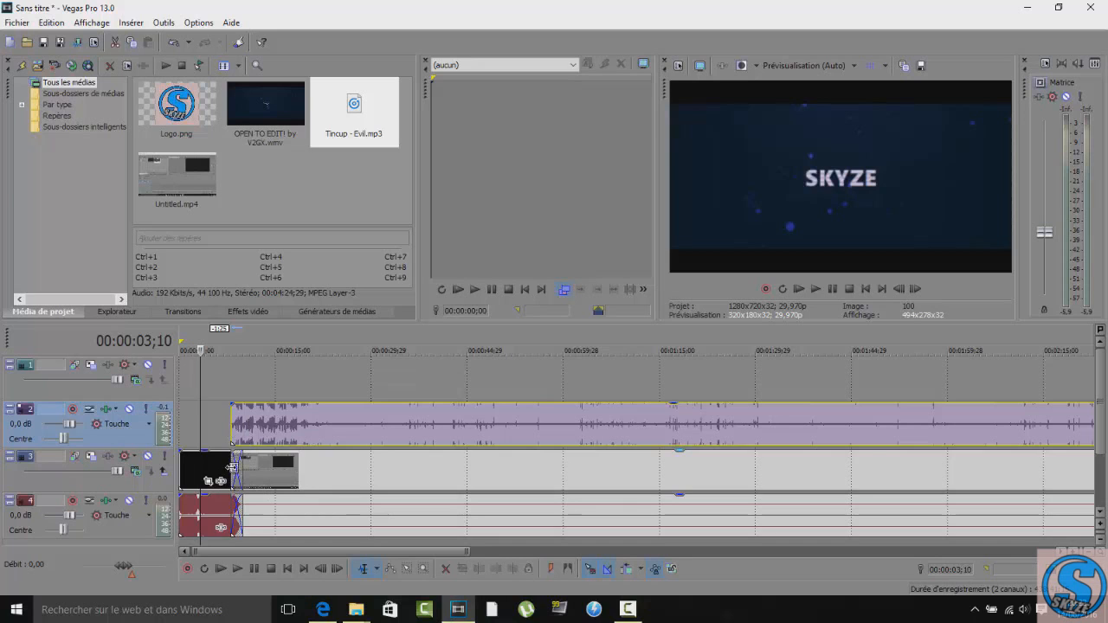
Play the timeline from the start to check the crossfade and the music entry, lowering the system volume.
click(868, 288)
click(832, 289)
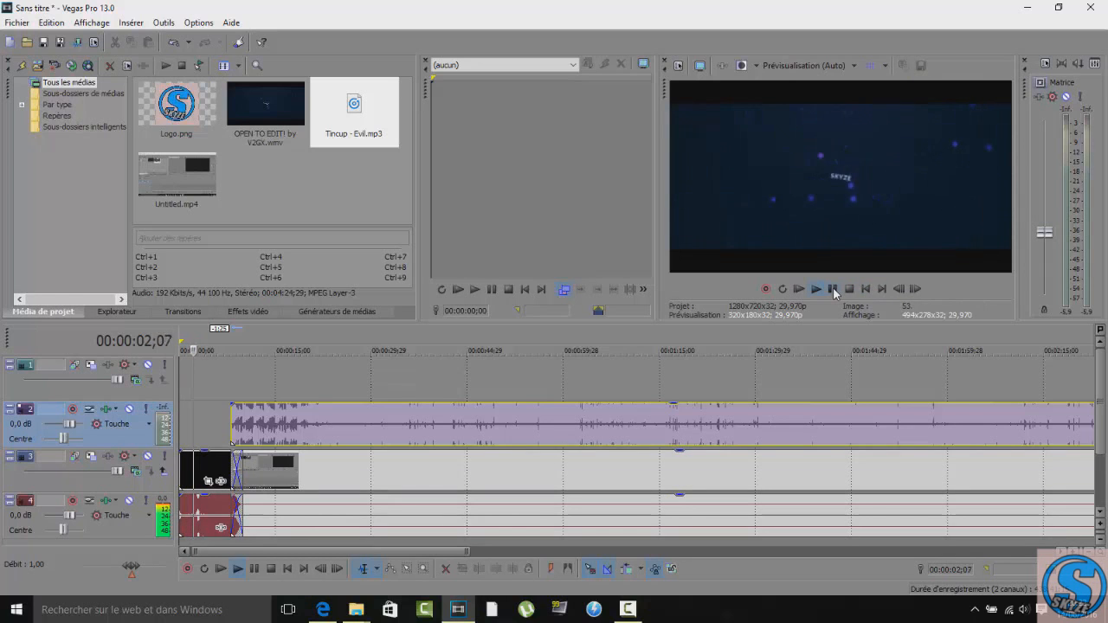
key(XF86AudioLowerVolume)
key(XF86AudioLowerVolume)
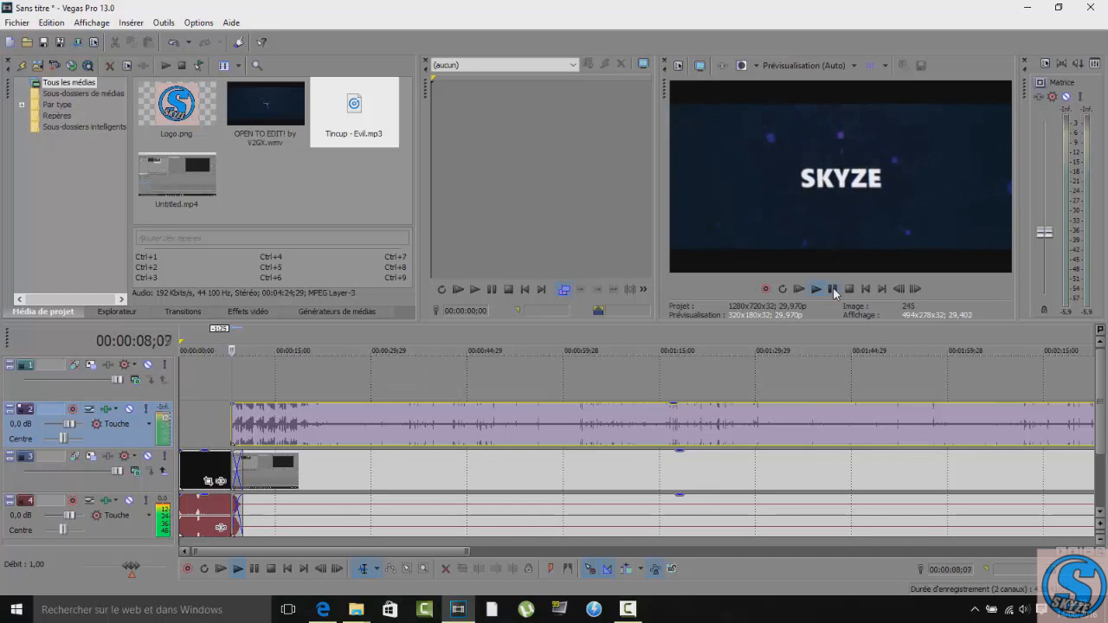
click(833, 290)
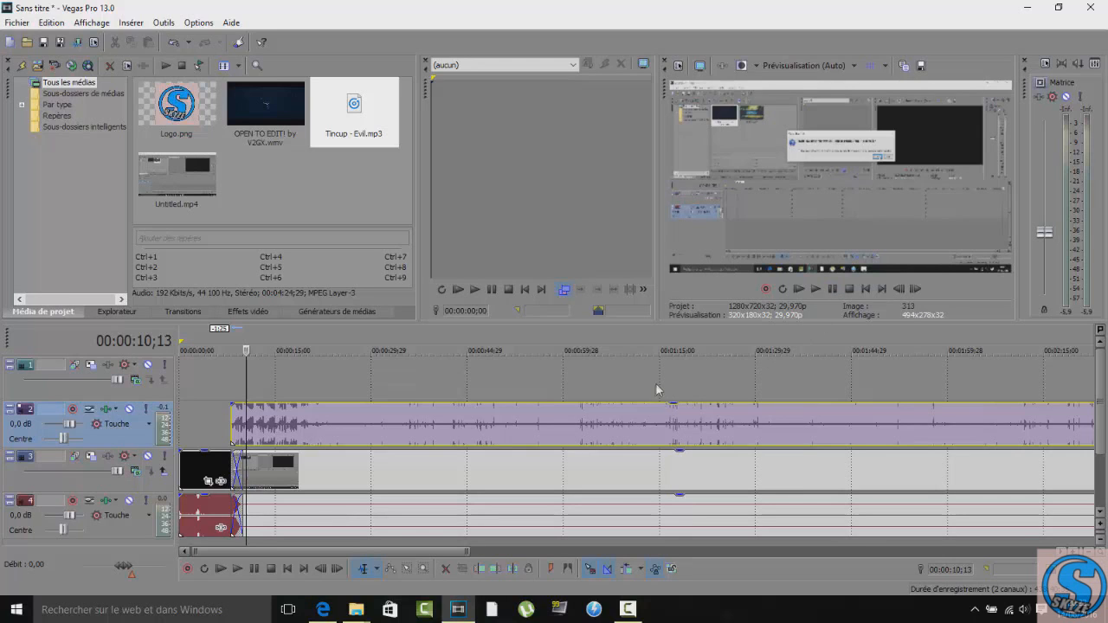
Add a fade-in of about 1;09 seconds to the start of the intro video clip.
scroll(656, 387, up, 3)
click(597, 362)
click(368, 356)
click(223, 400)
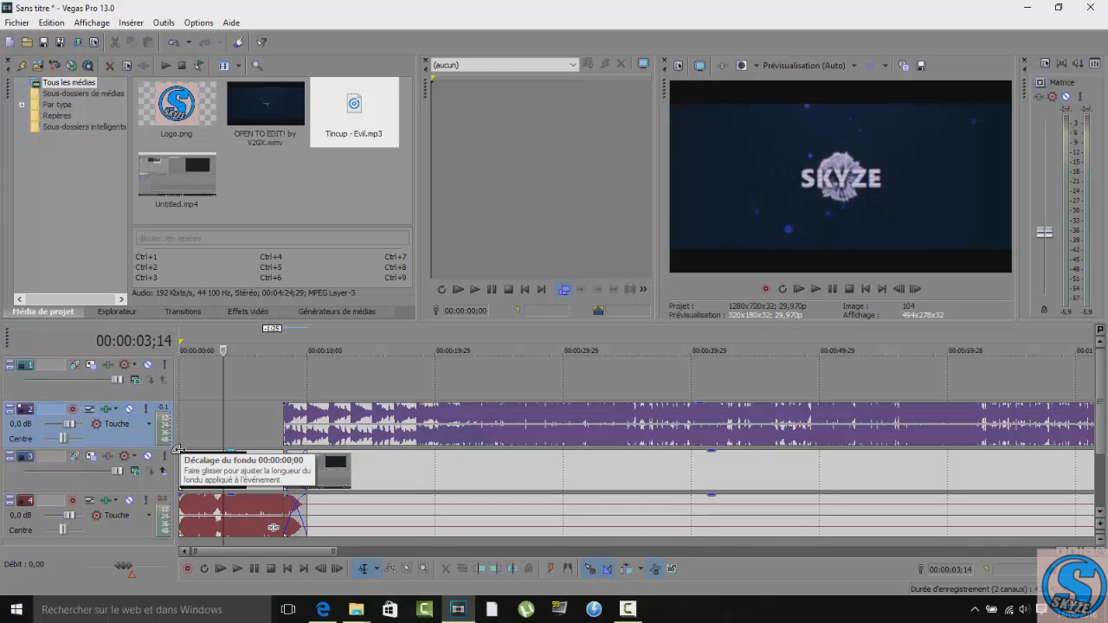
double_click(258, 454)
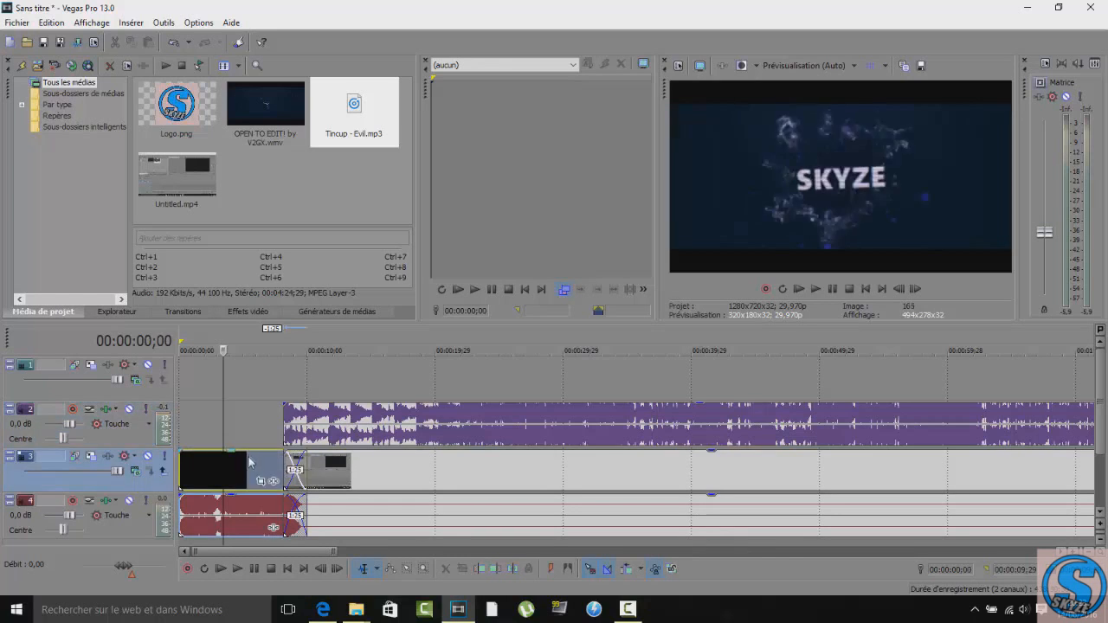
click(242, 440)
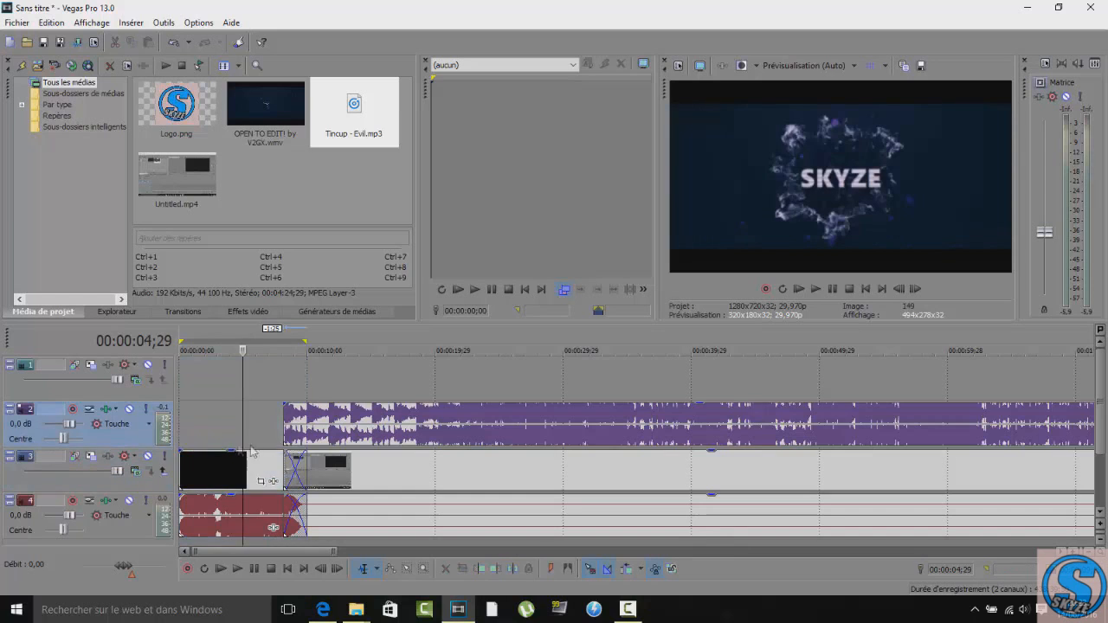
click(182, 448)
mouse_move(182, 448)
mouse_down()
mouse_move(217, 448)
mouse_move(178, 448)
mouse_move(193, 450)
mouse_up()
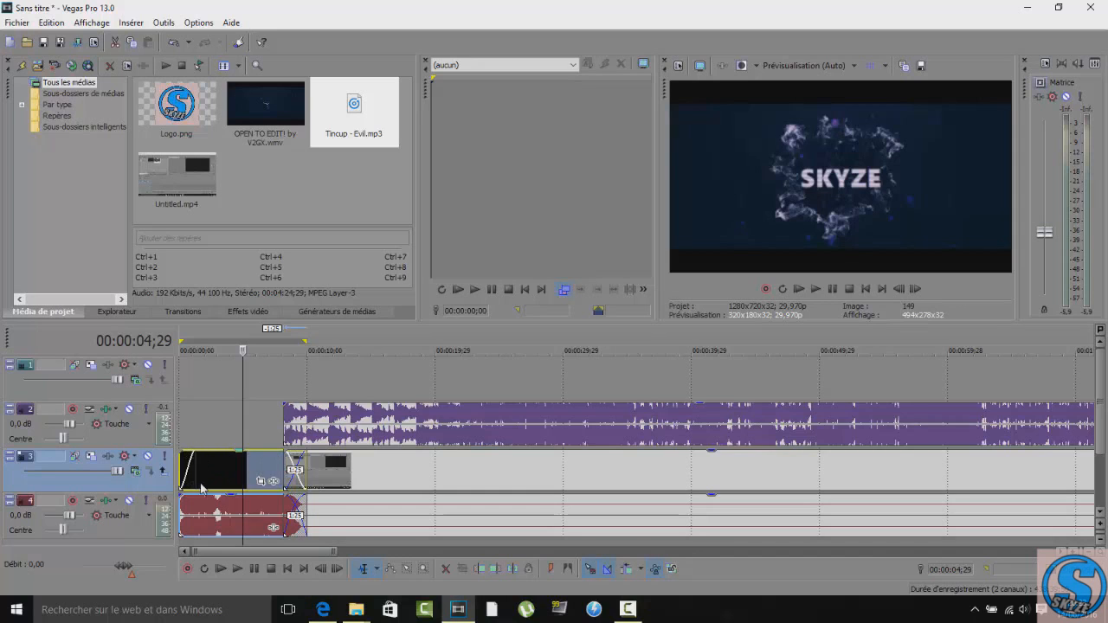
Add a fade-in to the start of the intro's audio and lengthen the intro video's fade-in to match it.
drag(180, 494, 198, 494)
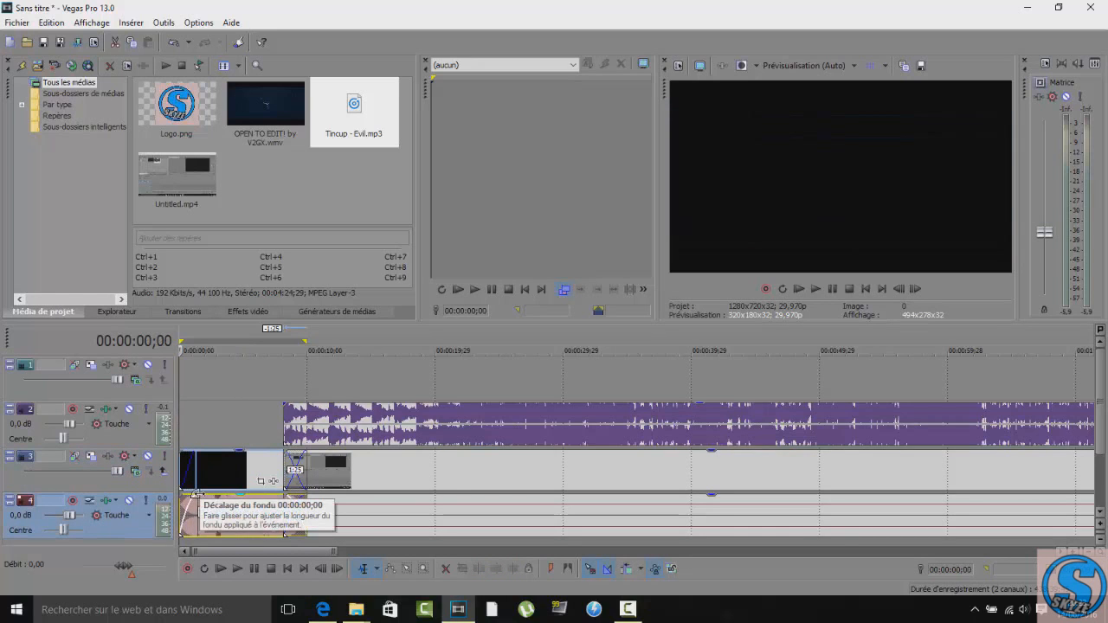
drag(196, 495, 196, 495)
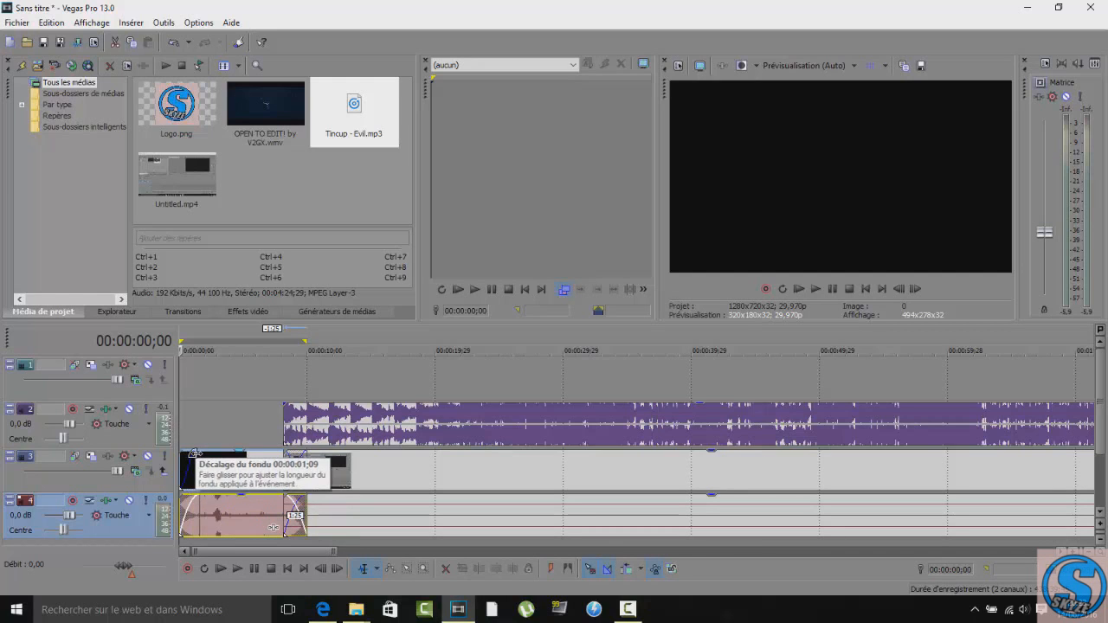
drag(195, 452, 198, 453)
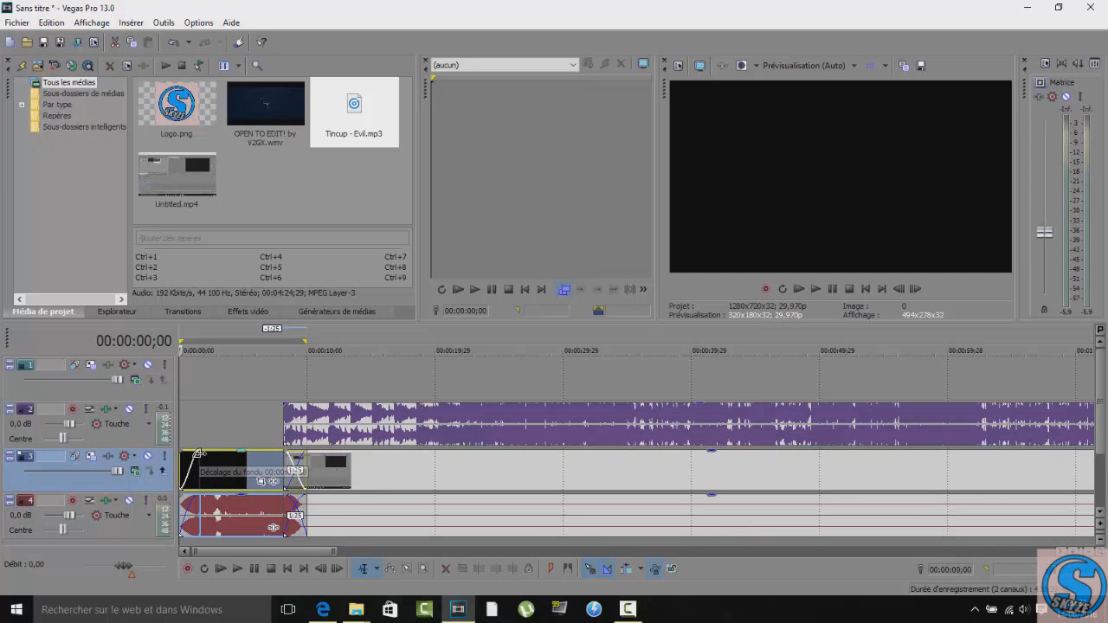
Play the timeline from the start to check the intro's video and audio fade-ins.
click(266, 394)
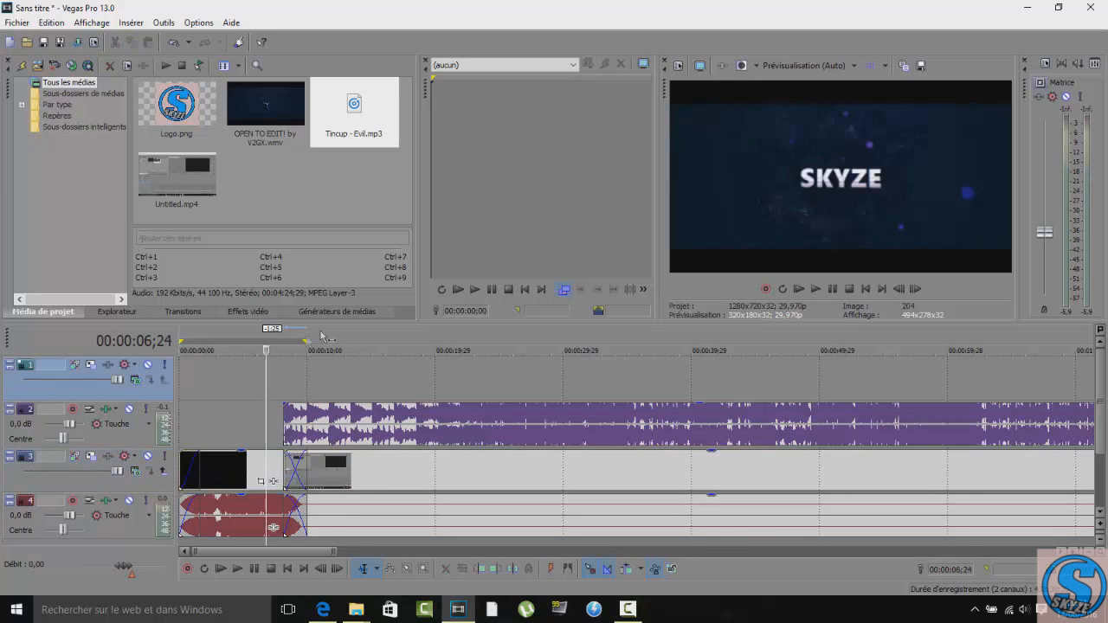
click(184, 363)
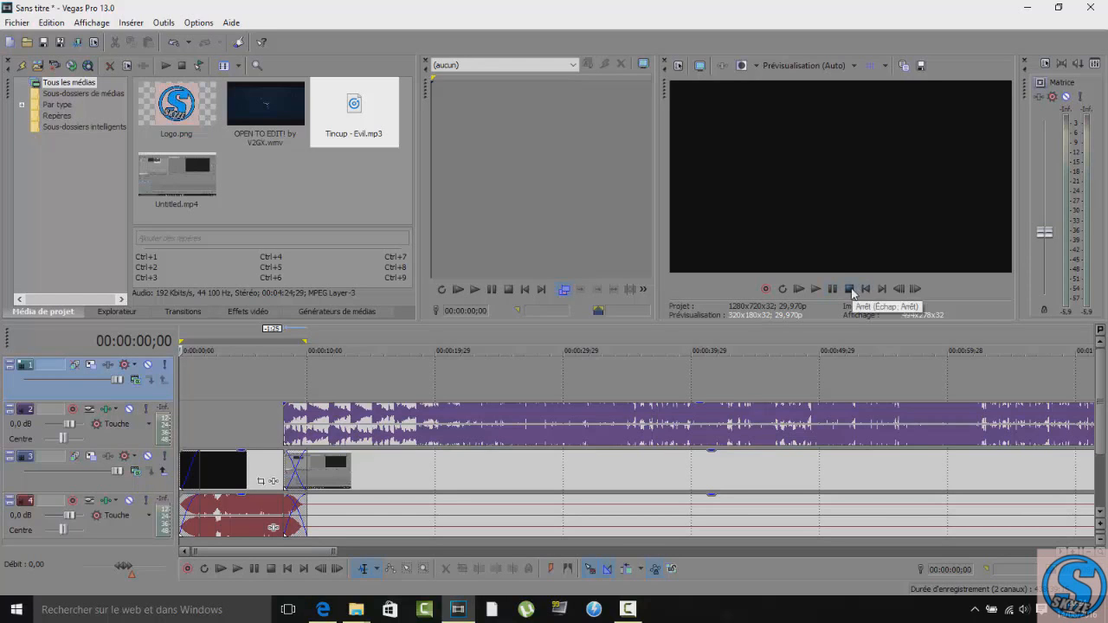
key(space)
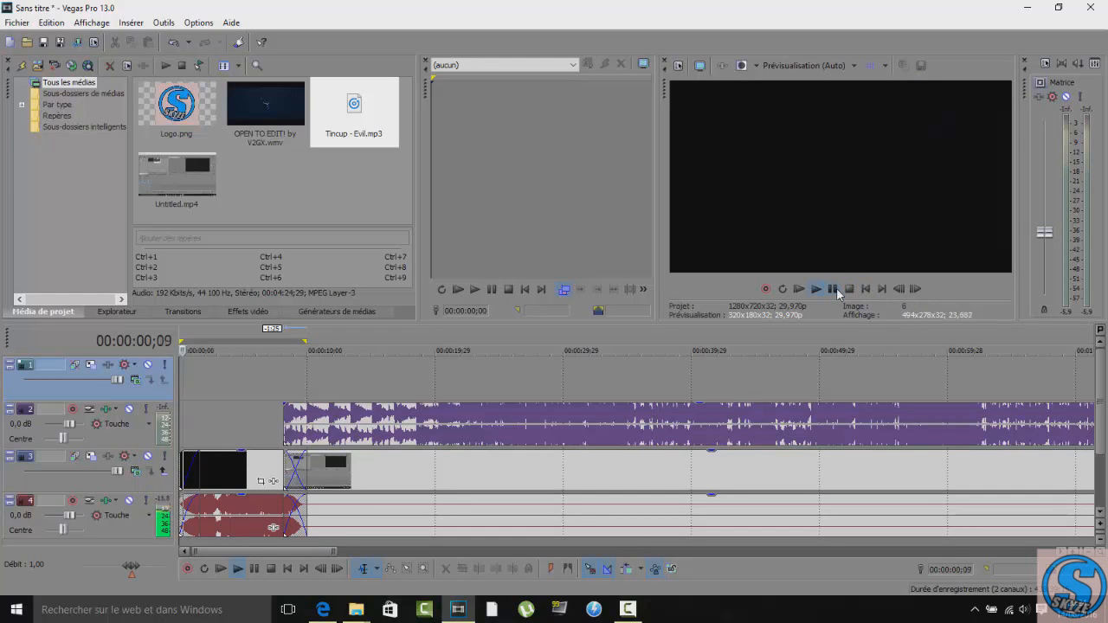